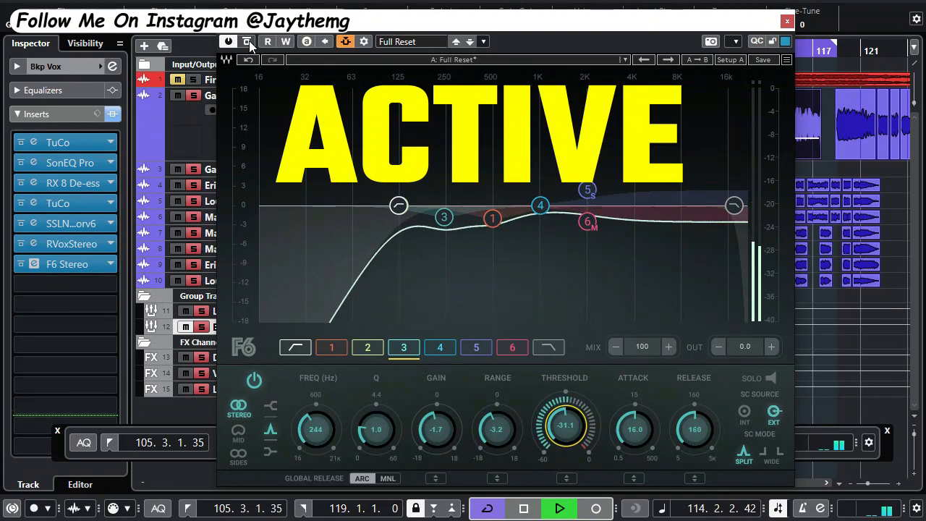
# Bypass the F6 equalizer on the Bkp Vox group during playback and re-enable it to compare the sound
pyautogui.click(248, 42)
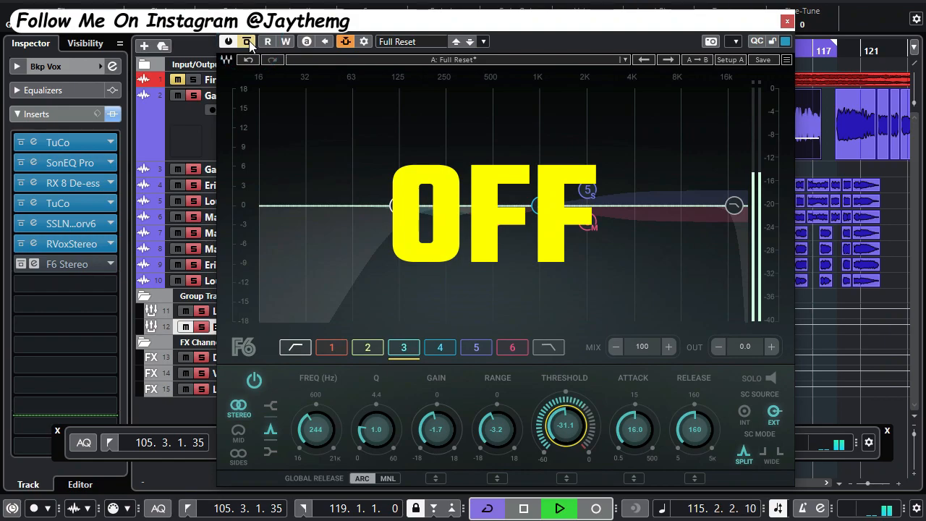
pyautogui.click(247, 42)
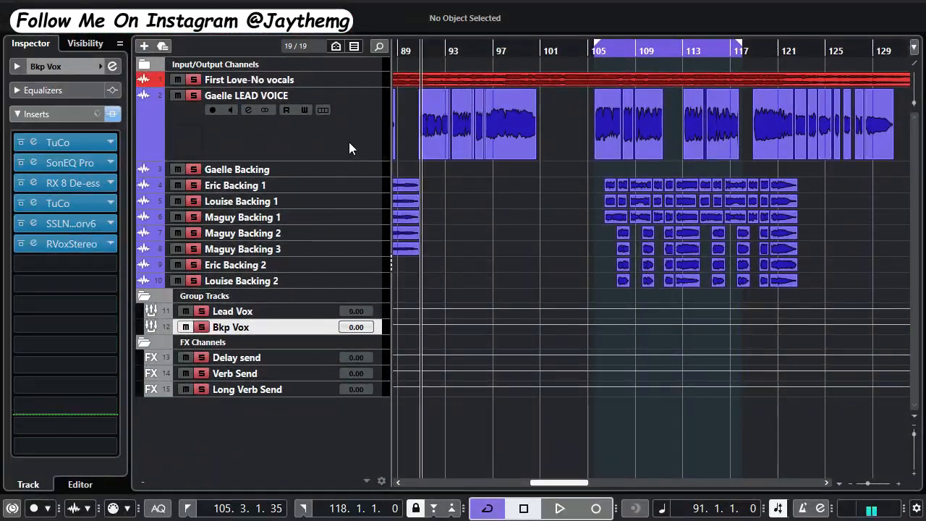
# Review the lead voice track, a backing vocal track and the insert chains of the Lead Vox and Bkp Vox groups
pyautogui.click(281, 138)
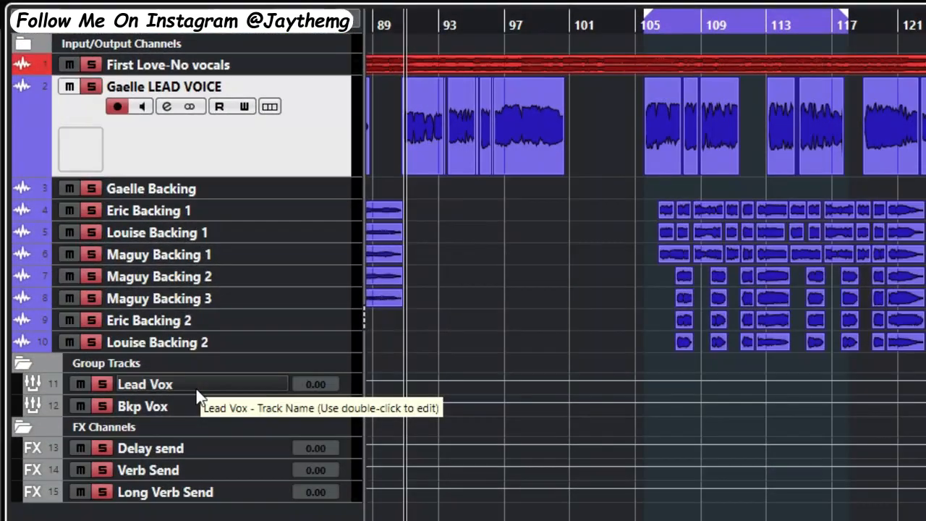
pyautogui.click(281, 316)
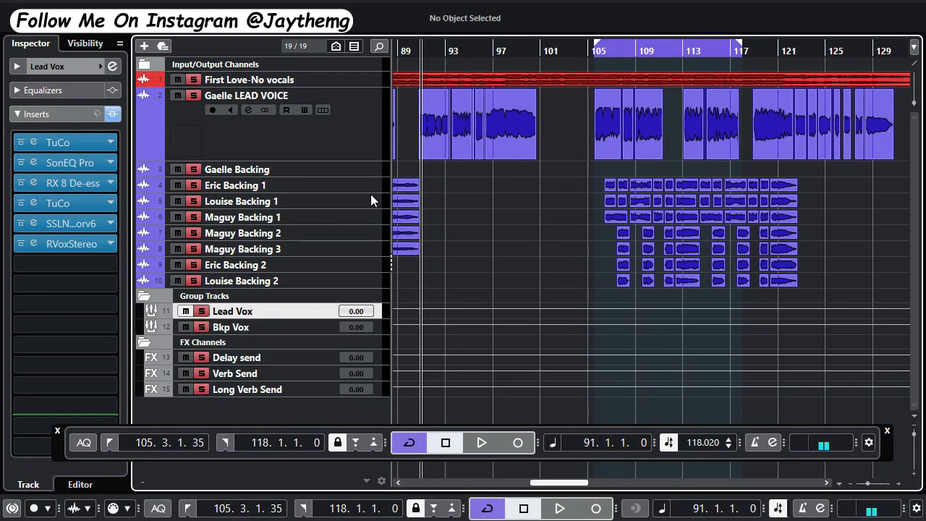
pyautogui.click(315, 210)
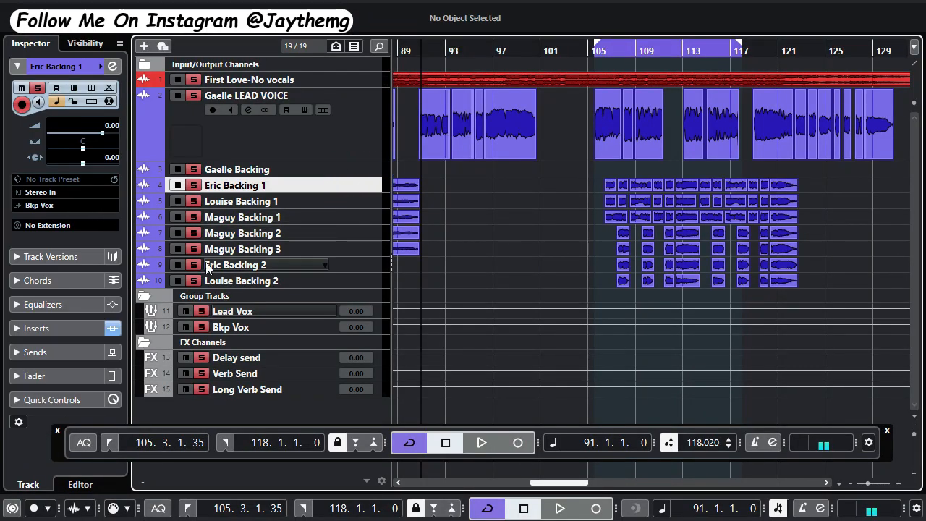
pyautogui.click(270, 327)
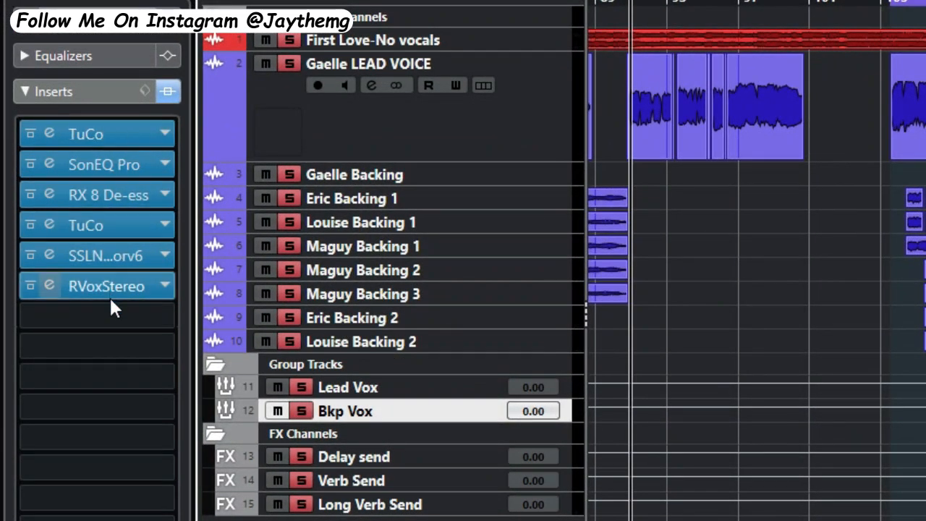
pyautogui.click(210, 198)
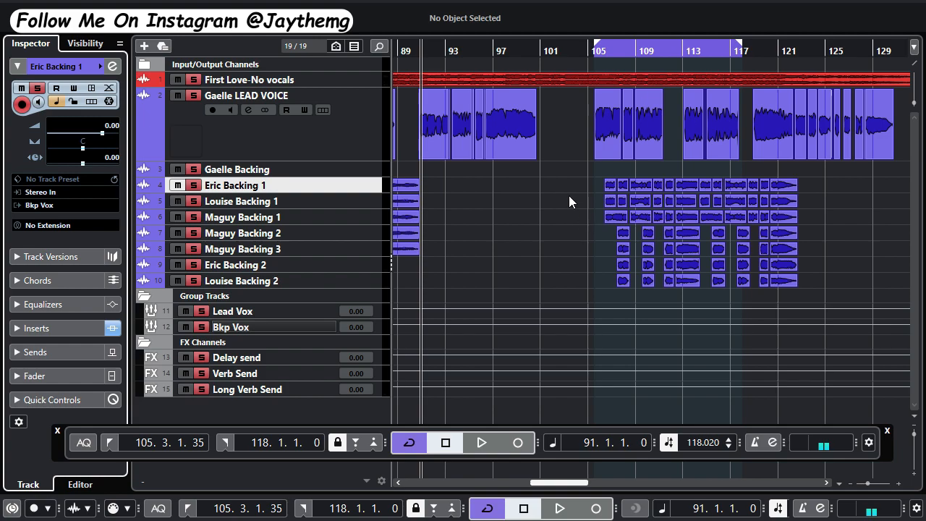
# Play the looped section with lead and backing vocals, returning playback to the left locator near bar 105
pyautogui.press('space')
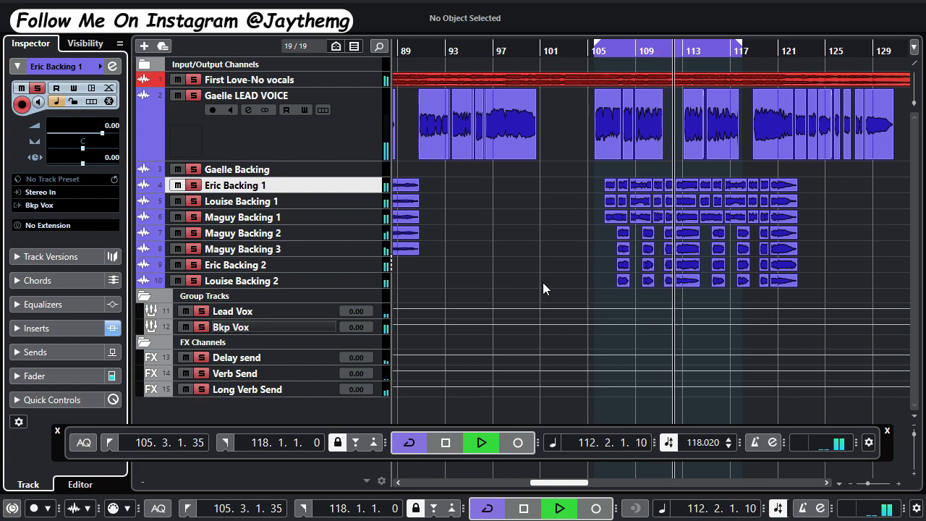
pyautogui.press('KP_1')
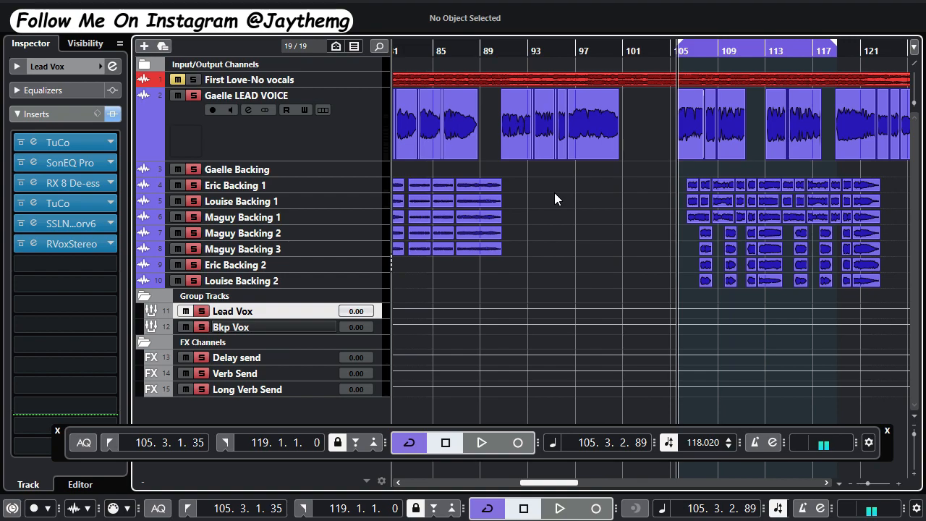
# Insert the F6 Stereo equalizer after RVoxStereo on the Bkp Vox group
pyautogui.click(310, 332)
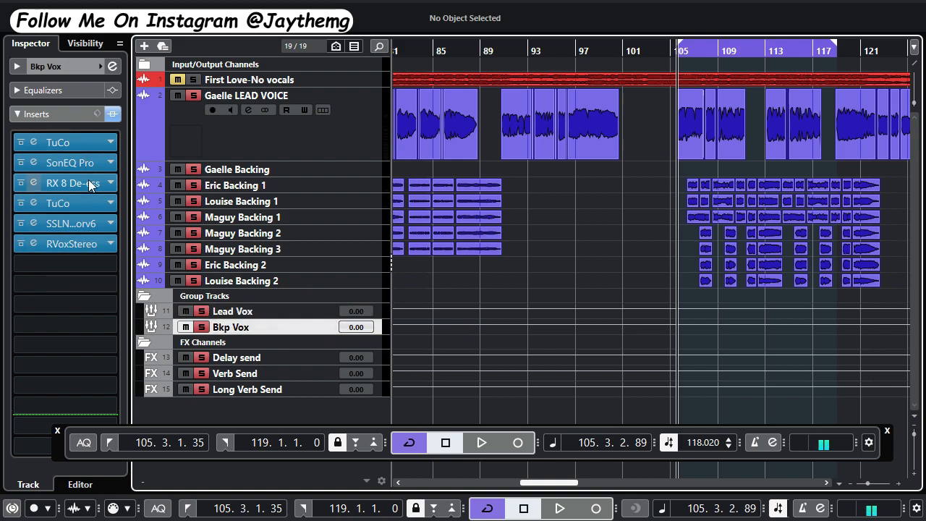
pyautogui.click(112, 265)
pyautogui.write('F6')
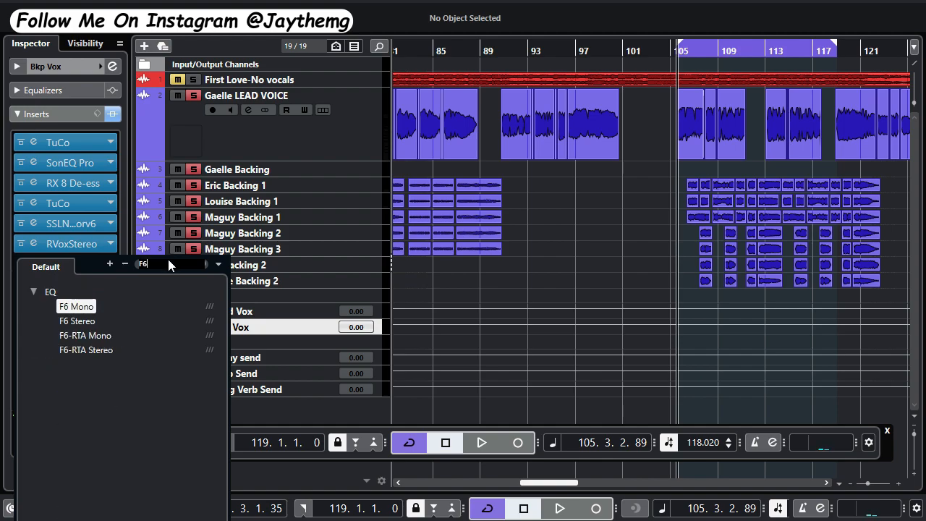
pyautogui.click(74, 315)
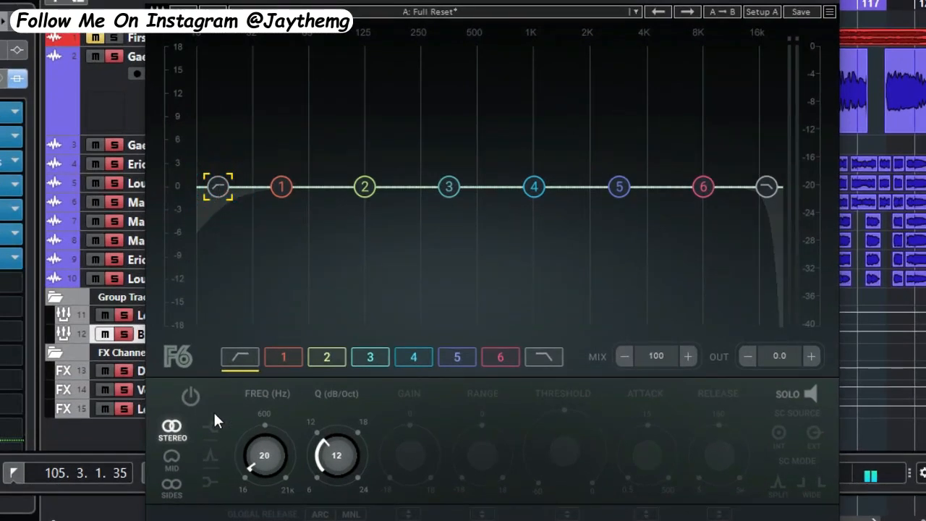
# Enable the F6 high-pass filter and raise its cutoff to about 124 Hz
pyautogui.click(257, 379)
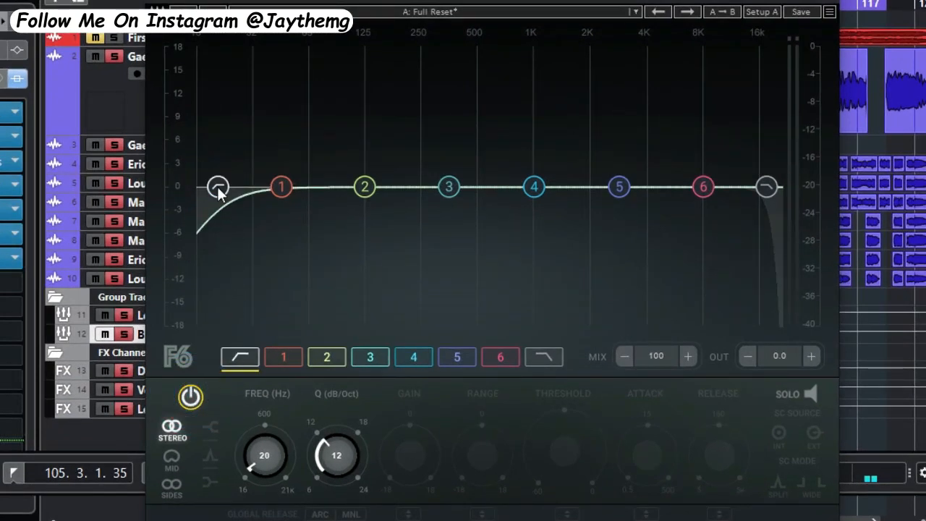
pyautogui.moveTo(218, 187); pyautogui.dragTo(364, 187)
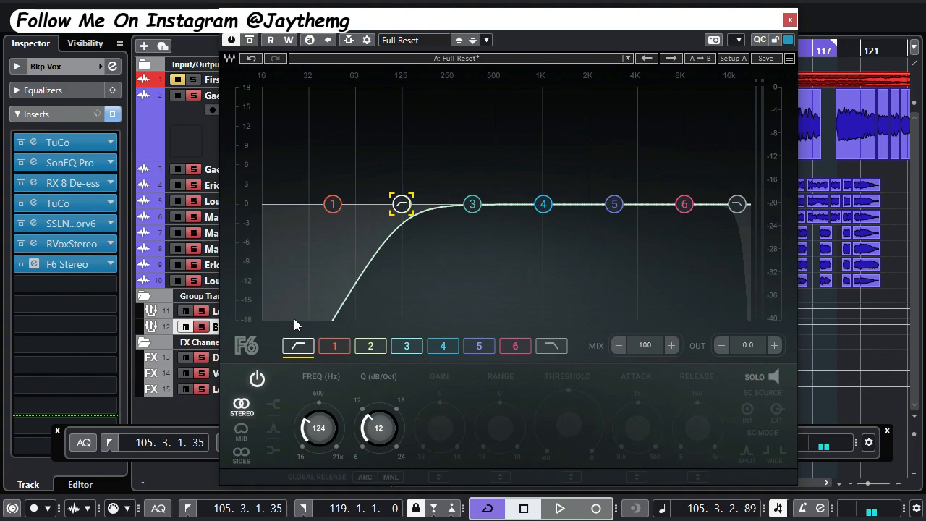
# Cut the low mids gently with band 3 at about 244 Hz and -1.5 dB gain, and band 1 at about 490 Hz
pyautogui.moveTo(474, 205); pyautogui.dragTo(448, 214)
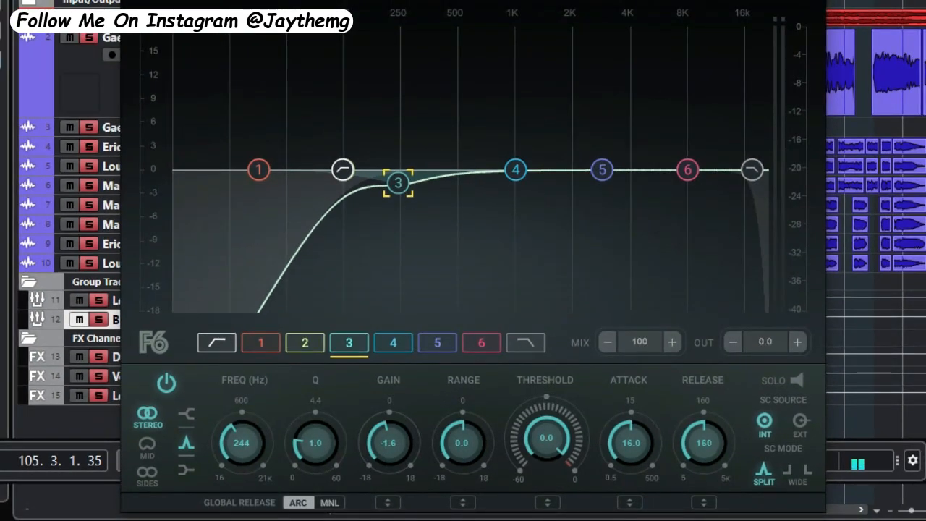
pyautogui.moveTo(388, 443); pyautogui.dragTo(388, 440)
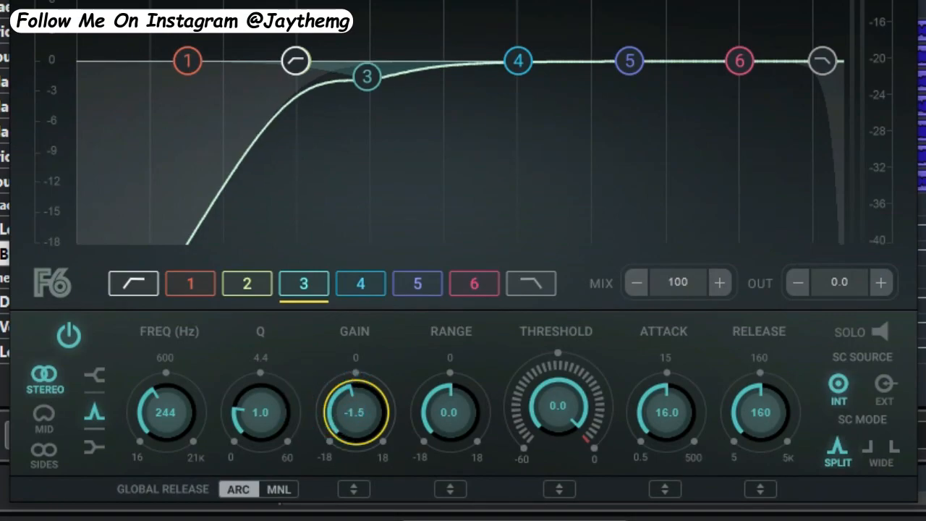
pyautogui.moveTo(176, 56); pyautogui.dragTo(443, 74)
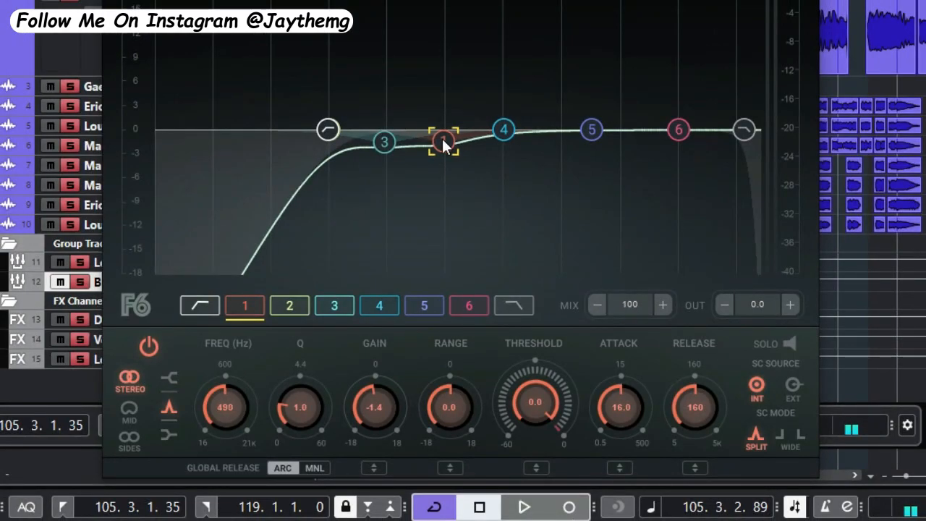
pyautogui.moveTo(444, 143); pyautogui.dragTo(445, 147)
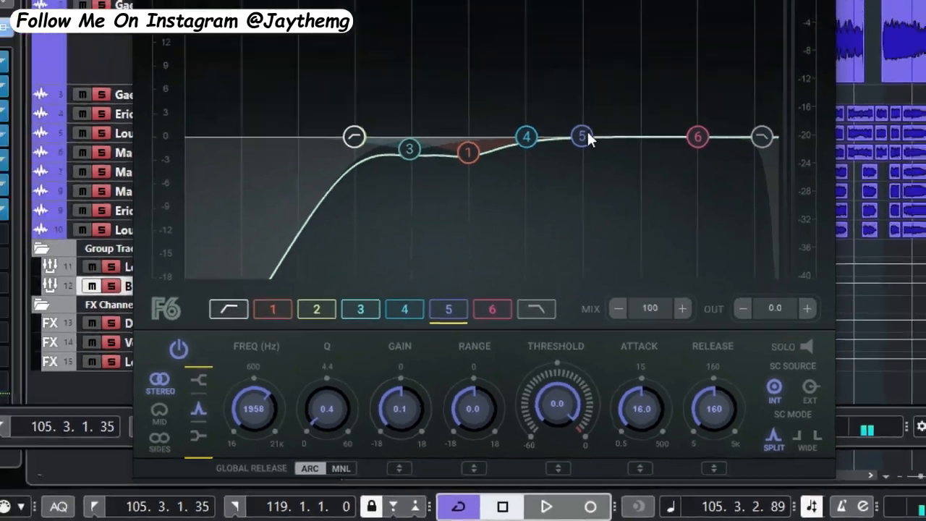
# Boost the sides only with band 5 as a high shelf at about 2 kHz
pyautogui.moveTo(576, 69); pyautogui.dragTo(579, 57)
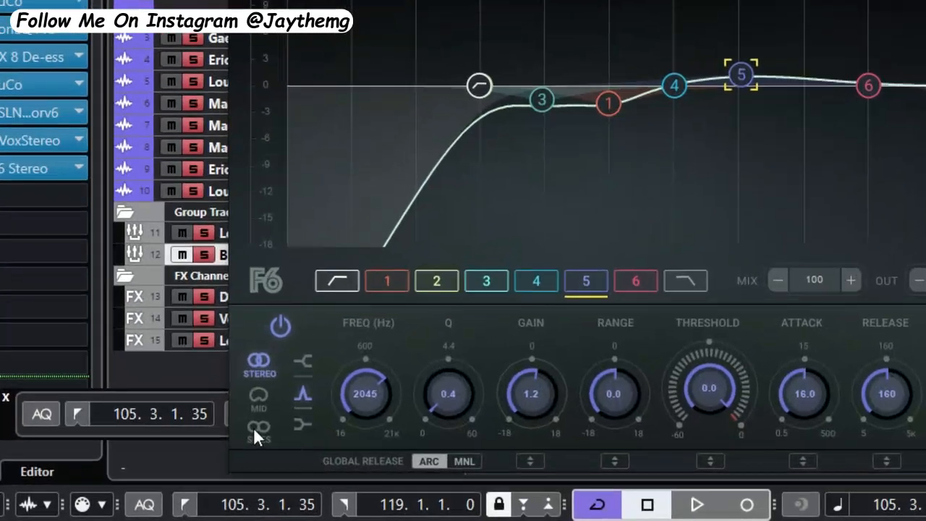
pyautogui.click(241, 453)
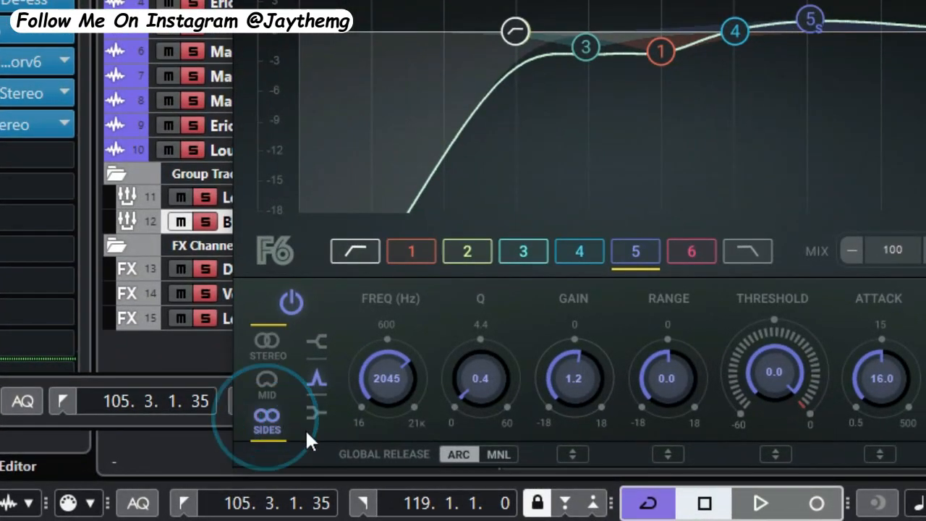
pyautogui.click(316, 341)
pyautogui.moveTo(810, 20); pyautogui.dragTo(799, 10)
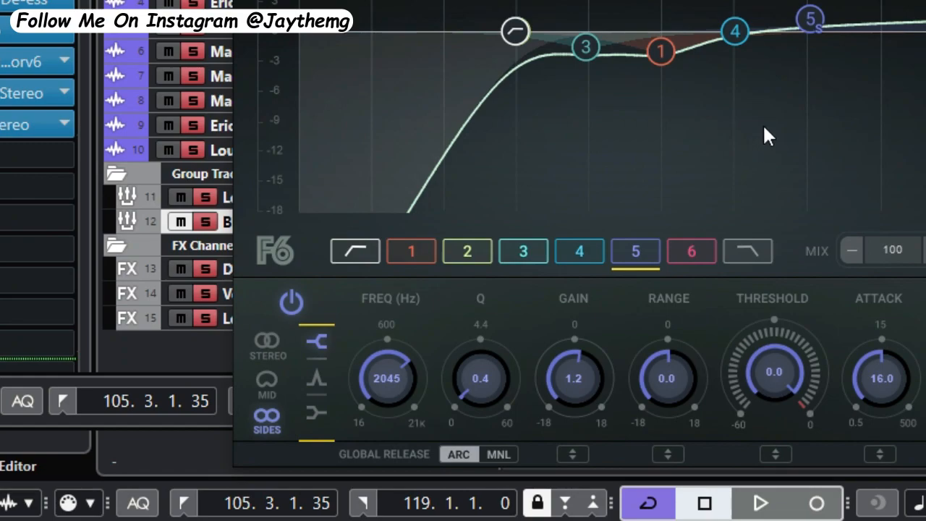
pyautogui.moveTo(568, 188); pyautogui.dragTo(568, 186)
pyautogui.moveTo(326, 452); pyautogui.dragTo(327, 446)
# Cut the mid channel only with band 6 as a high shelf at about 2005 Hz, Q 0.6 and -2.5 dB gain
pyautogui.moveTo(671, 198); pyautogui.dragTo(567, 213)
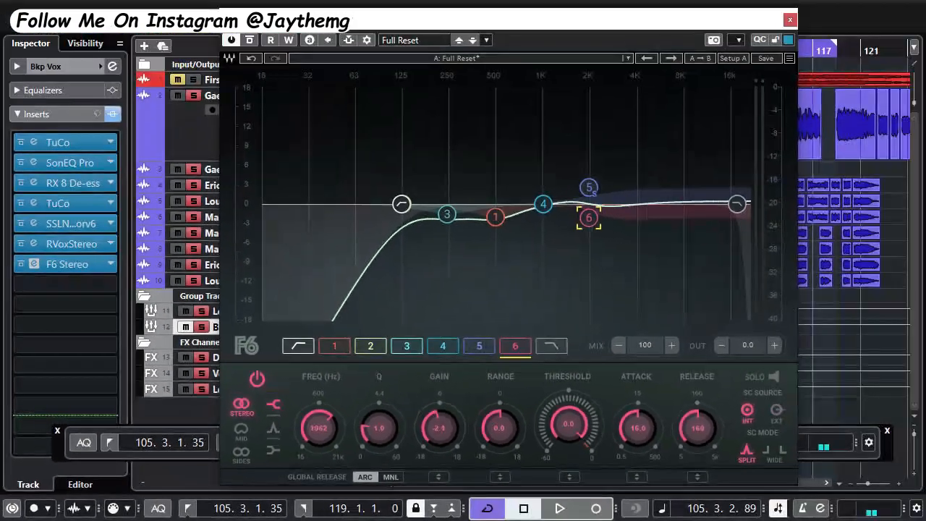
pyautogui.moveTo(589, 217); pyautogui.dragTo(585, 222)
pyautogui.moveTo(602, 375); pyautogui.dragTo(602, 388)
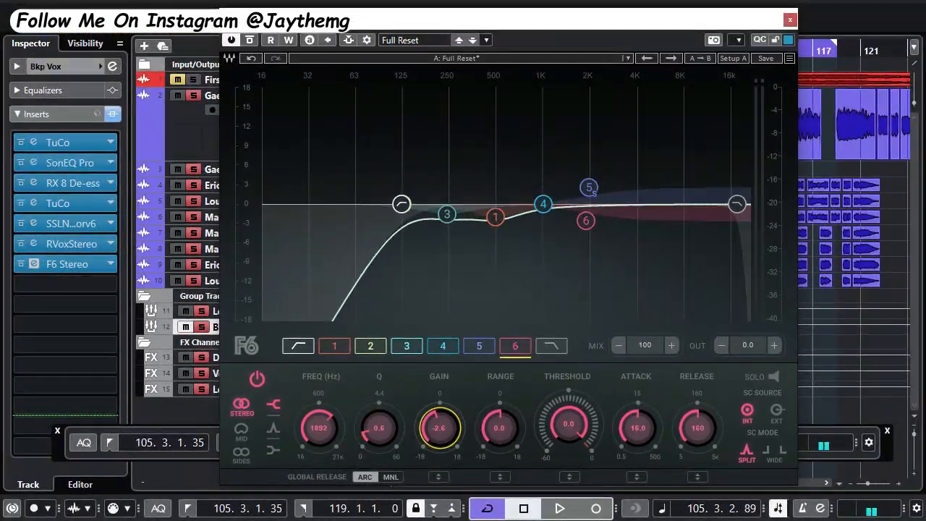
pyautogui.moveTo(415, 401); pyautogui.dragTo(391, 399)
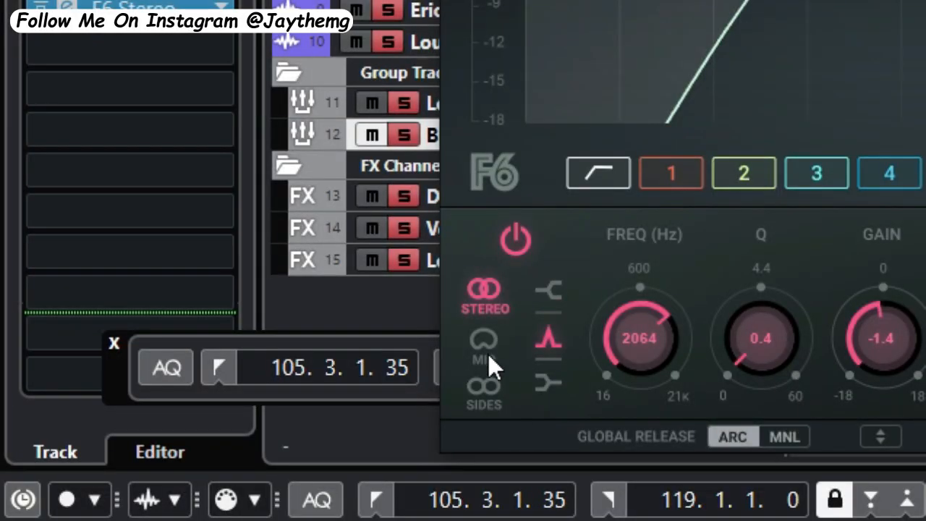
pyautogui.click(491, 345)
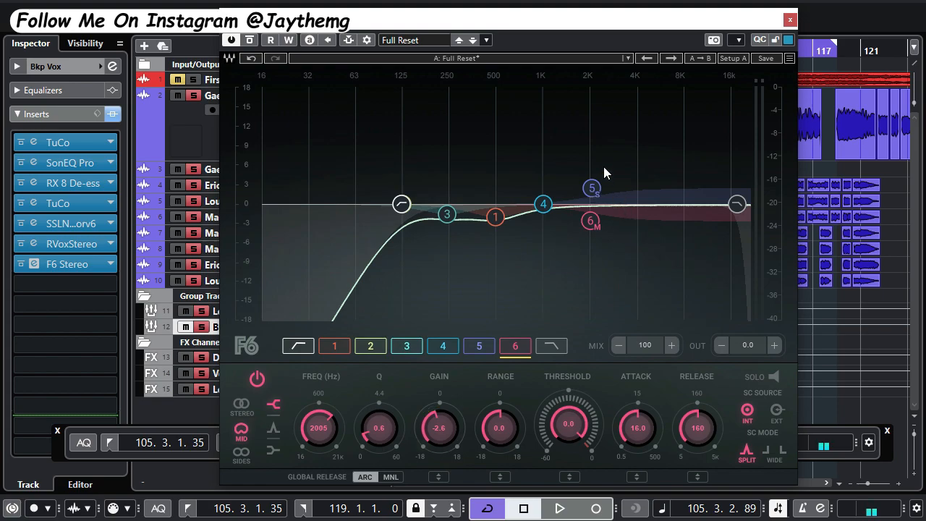
pyautogui.click(590, 228)
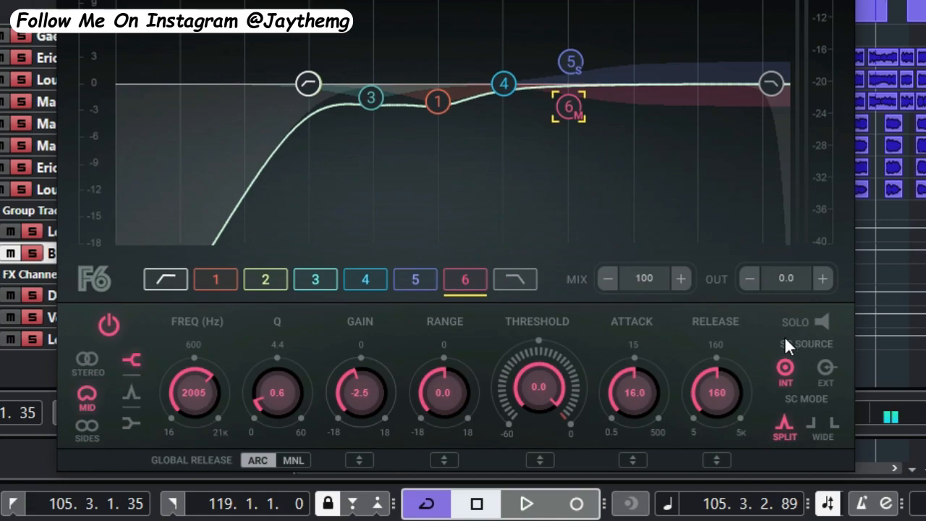
# Switch band 6 to the external side-chain source, add Lead Vox as the side-chain input and activate side-chaining
pyautogui.click(826, 369)
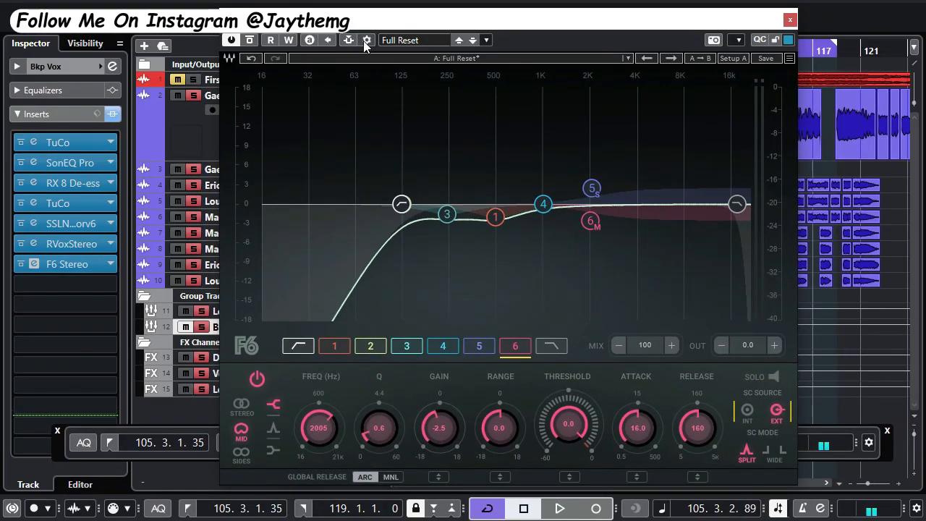
pyautogui.click(367, 40)
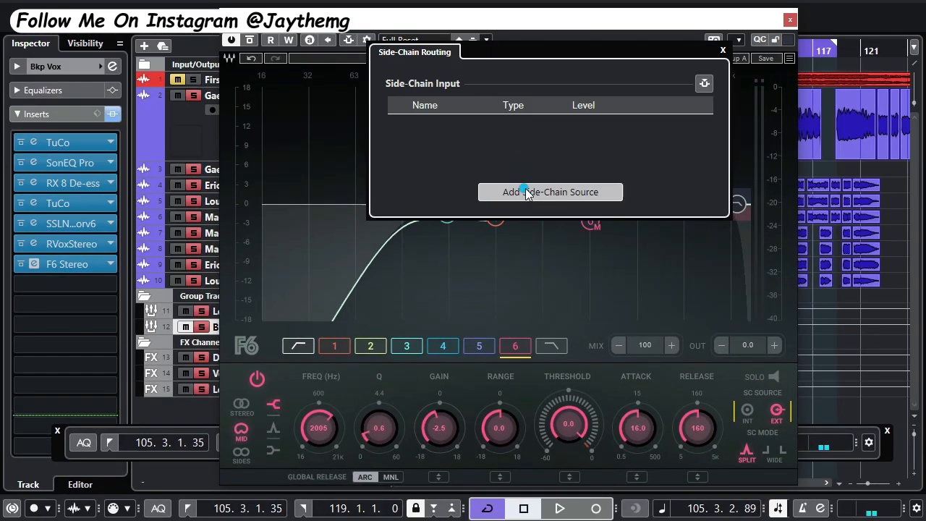
pyautogui.click(526, 191)
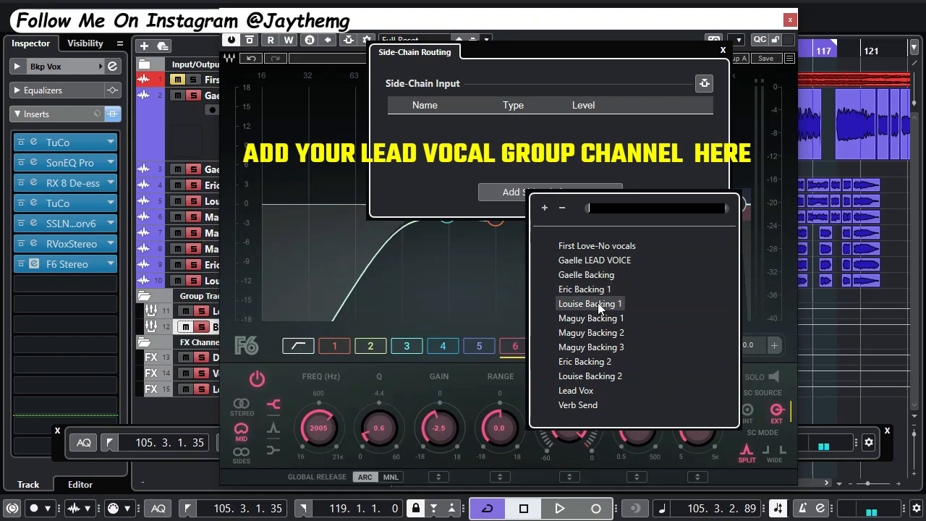
pyautogui.click(577, 391)
pyautogui.click(348, 40)
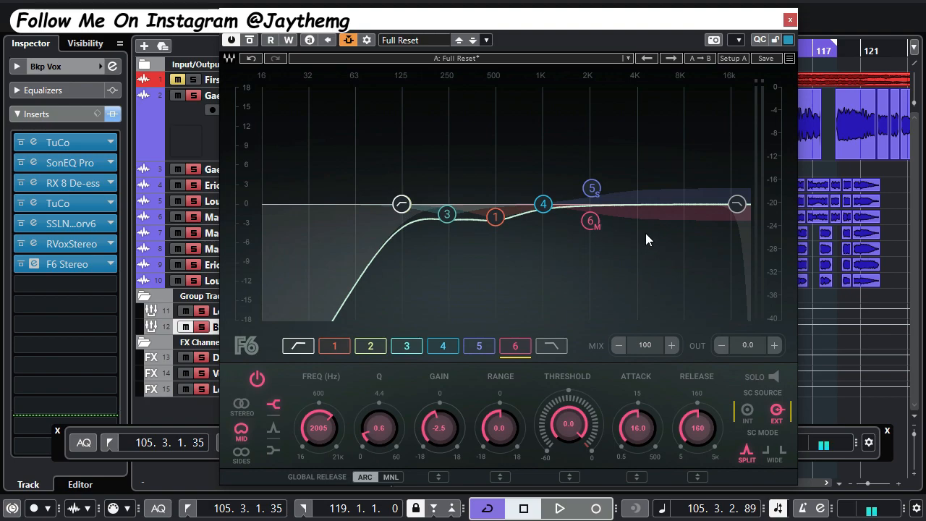
# Set band 6's dynamic range to -4.5 dB
pyautogui.click(593, 189)
pyautogui.click(591, 220)
pyautogui.moveTo(500, 428); pyautogui.dragTo(500, 446)
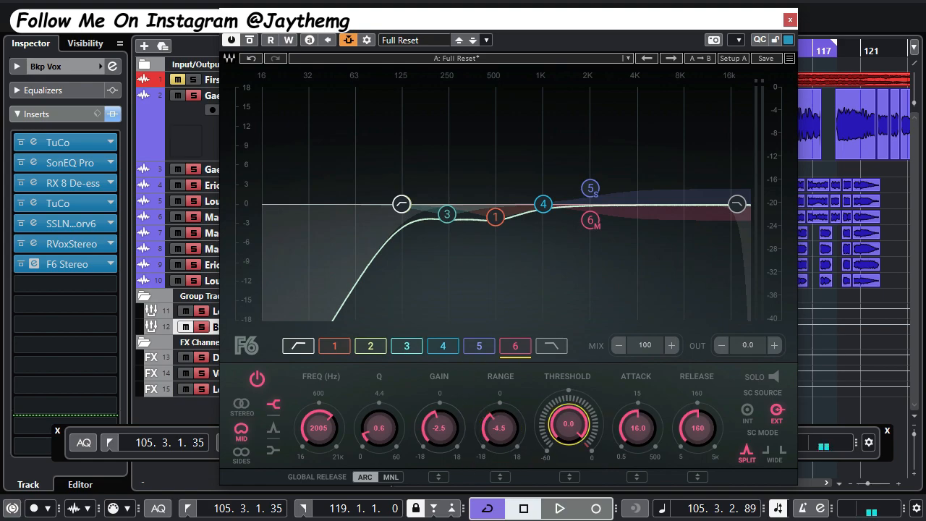
# Lower band 6's threshold to about -25.3 dB while playing the section so the lead vocal triggers the reduction
pyautogui.press('space')
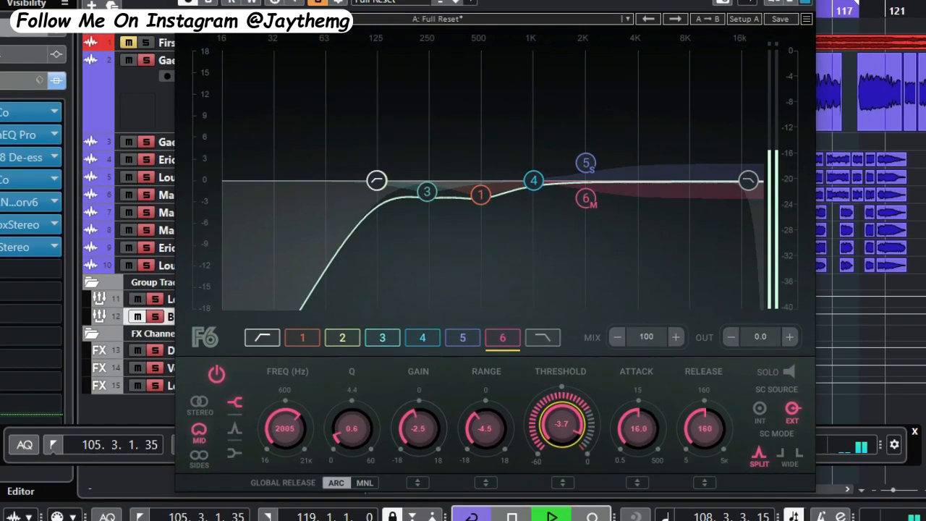
pyautogui.moveTo(562, 424); pyautogui.dragTo(563, 457)
pyautogui.moveTo(533, 413); pyautogui.dragTo(533, 416)
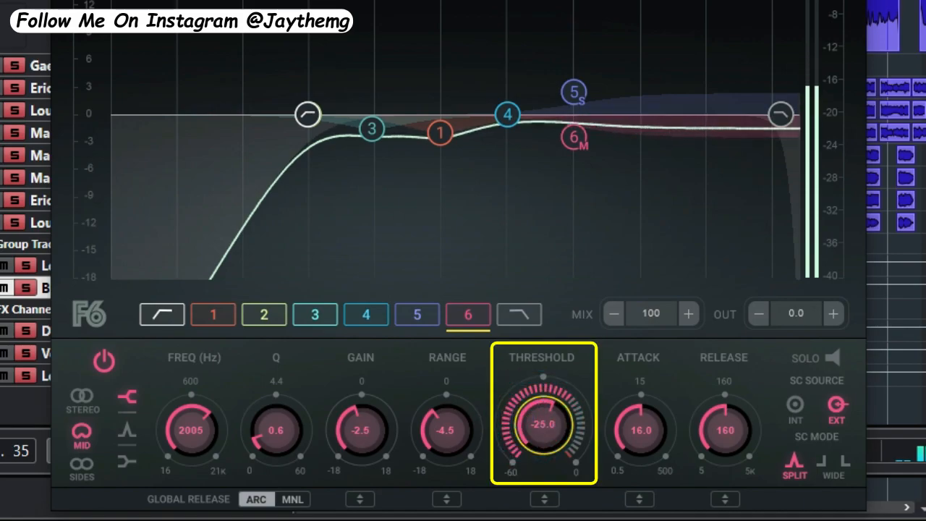
pyautogui.moveTo(543, 425); pyautogui.dragTo(543, 426)
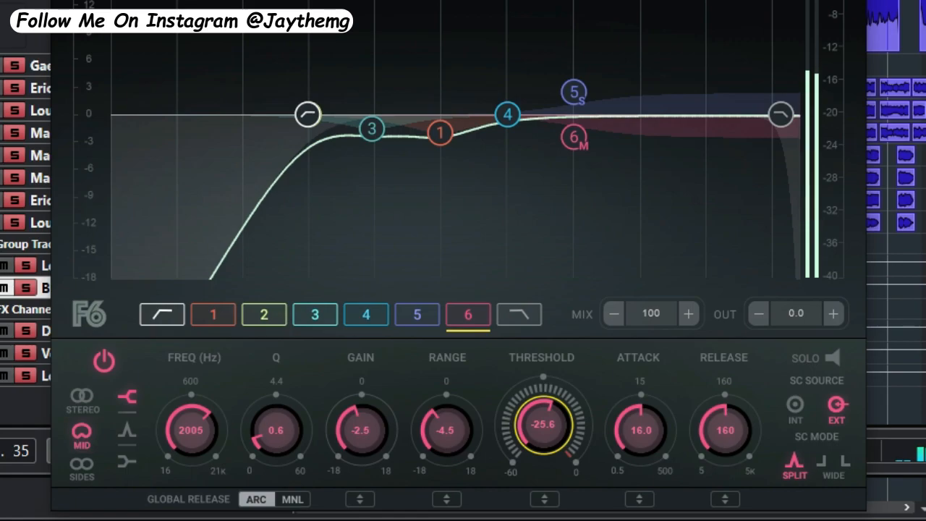
pyautogui.moveTo(542, 426); pyautogui.dragTo(543, 426)
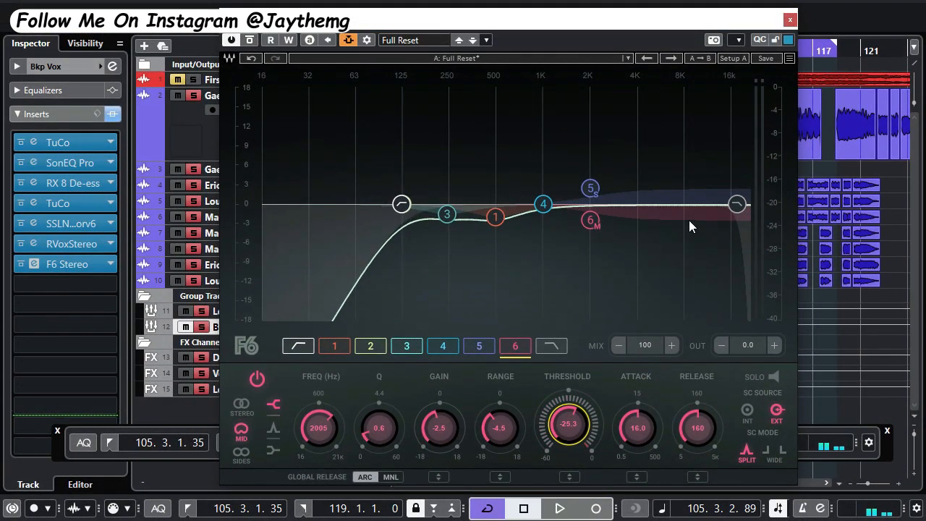
# Switch band 3, at about 242 Hz, to the external side-chain source and set its dynamic range to -3.2 dB
pyautogui.click(448, 213)
pyautogui.moveTo(449, 217); pyautogui.dragTo(449, 219)
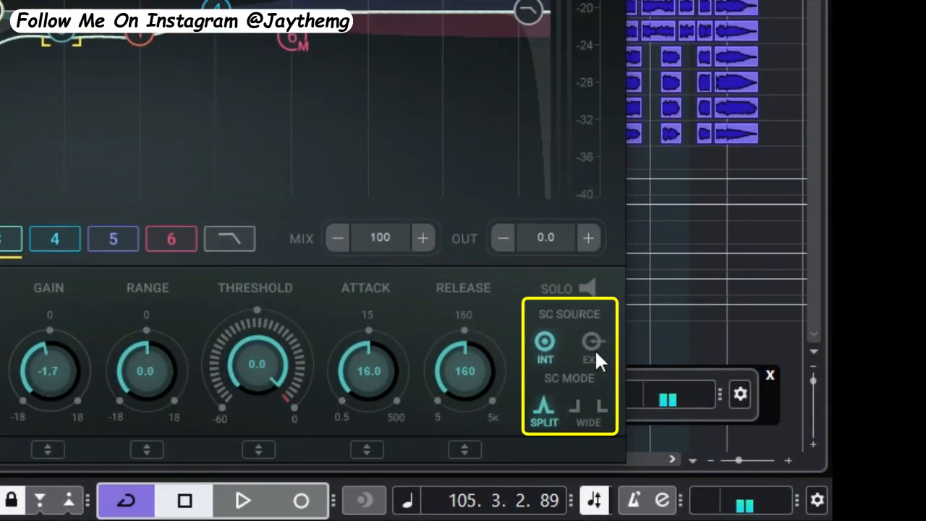
pyautogui.click(786, 420)
pyautogui.moveTo(146, 372); pyautogui.dragTo(146, 392)
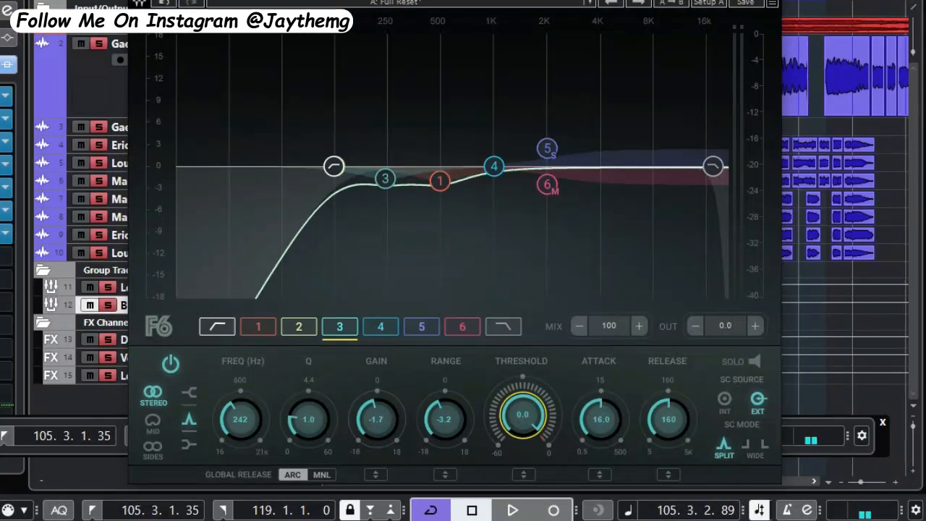
# Lower band 3's threshold to about -31.1 dB while playing the section
pyautogui.moveTo(558, 365); pyautogui.dragTo(558, 373)
pyautogui.press('space')
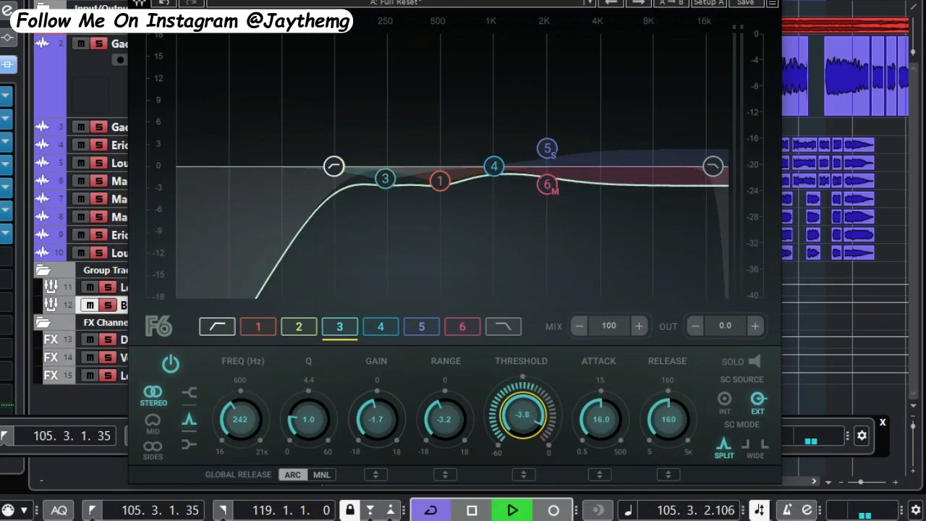
pyautogui.moveTo(523, 414); pyautogui.dragTo(534, 448)
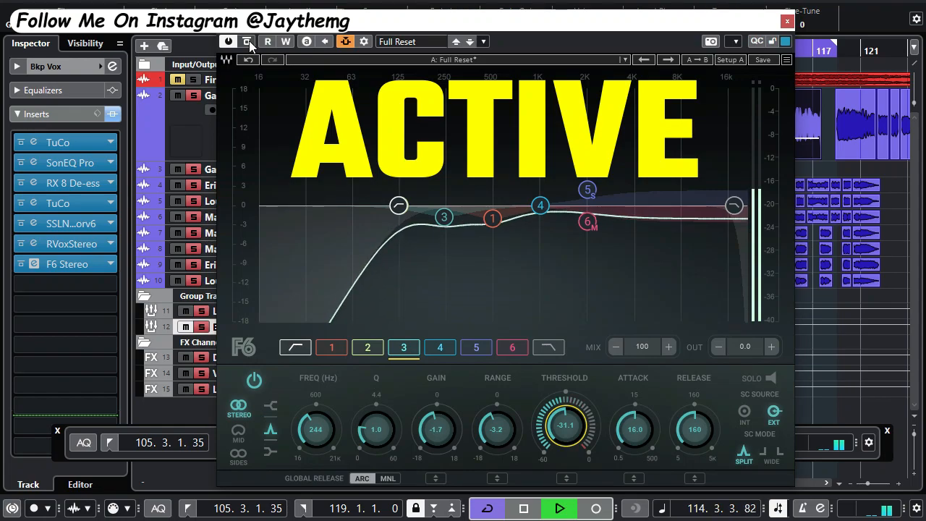
# Bypass and re-enable the F6 during playback to compare the backing vocals with and without the processing, and replay the section
pyautogui.click(247, 42)
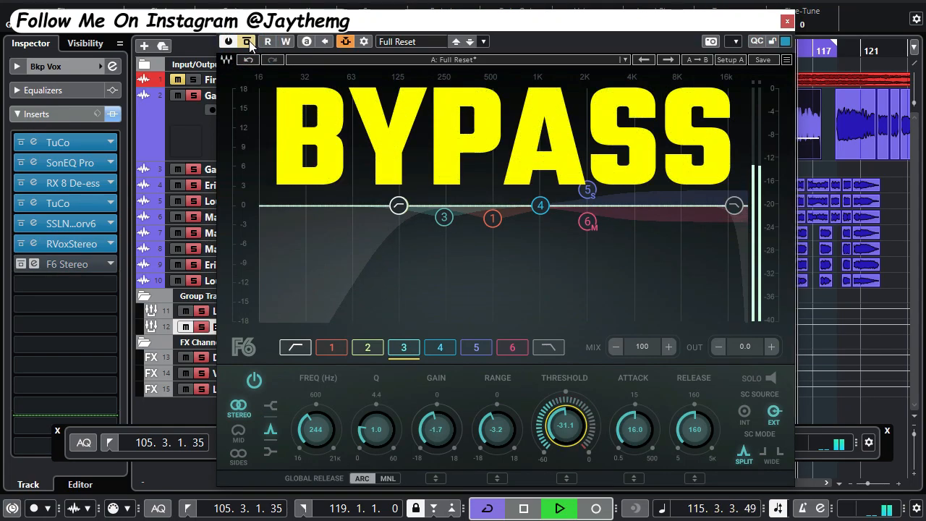
pyautogui.click(247, 42)
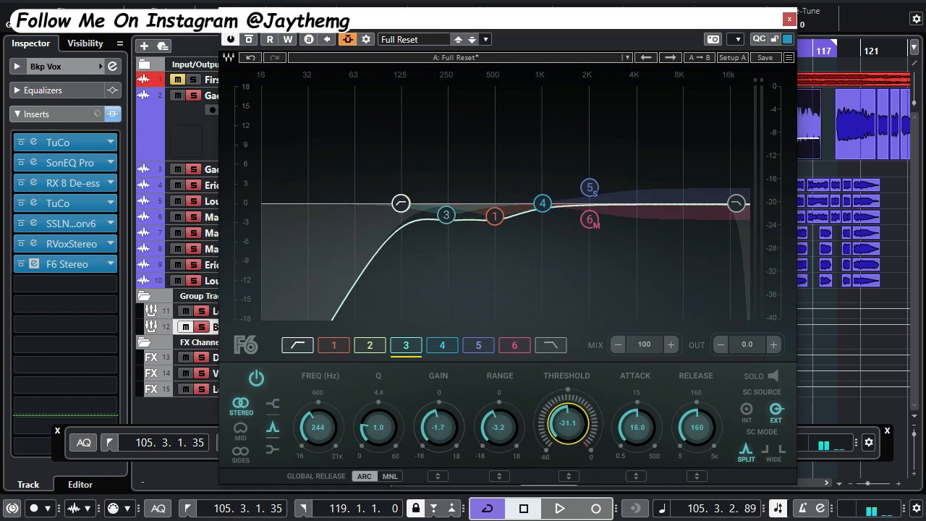
pyautogui.press('space')
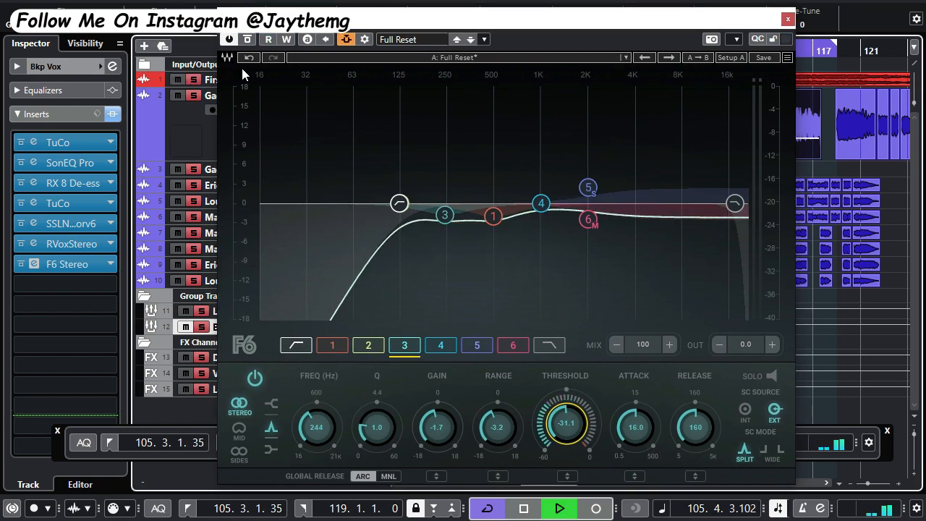
# Raise band 3's threshold to about -29.7 dB during playback, and stop playing
pyautogui.moveTo(385, 21); pyautogui.dragTo(382, 16)
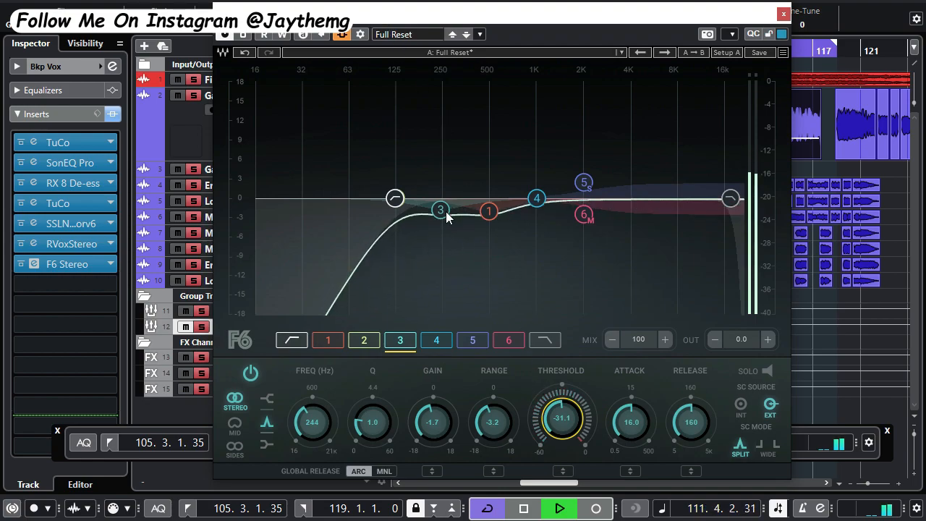
pyautogui.moveTo(562, 419); pyautogui.dragTo(562, 414)
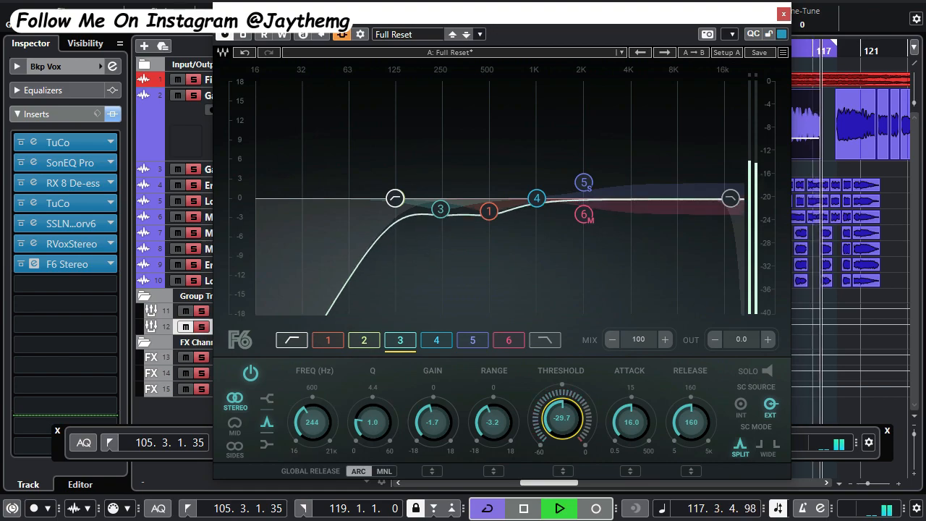
pyautogui.press('space')
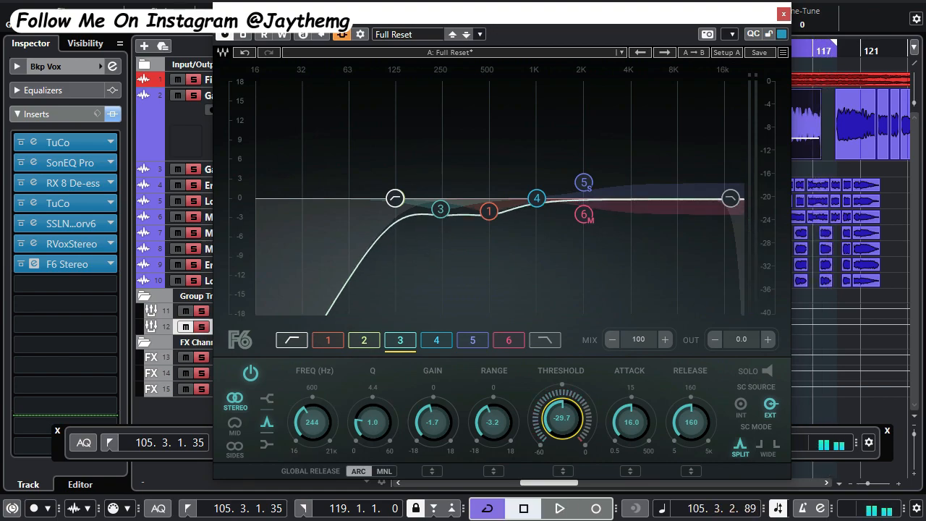